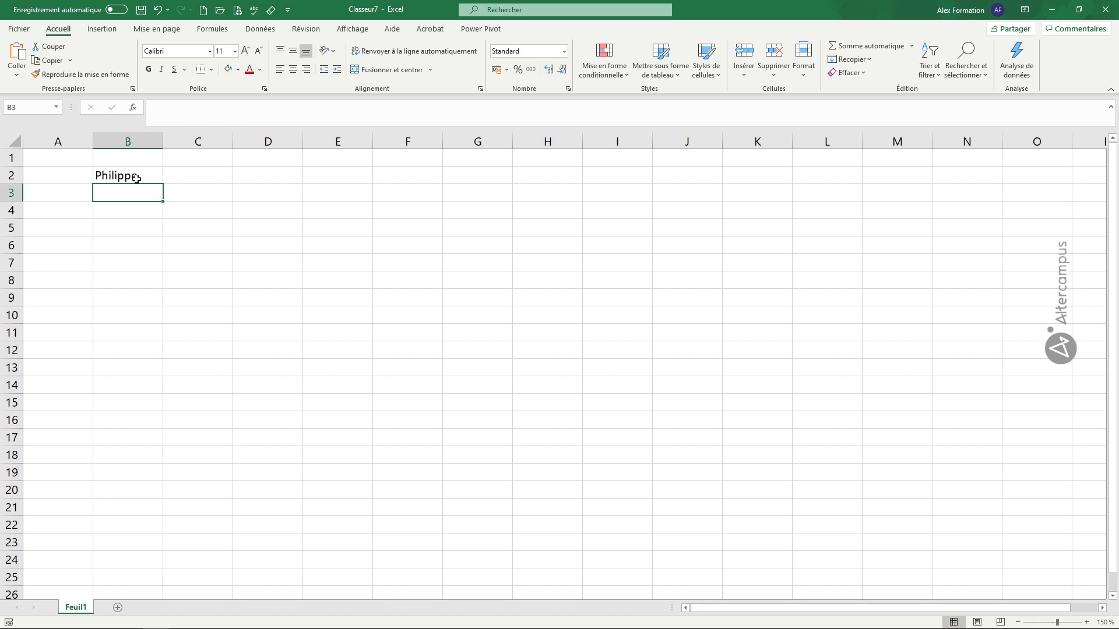
# Step: Enter the same first name as B2 into cell B3 and confirm it
pyautogui.write('Philippe')
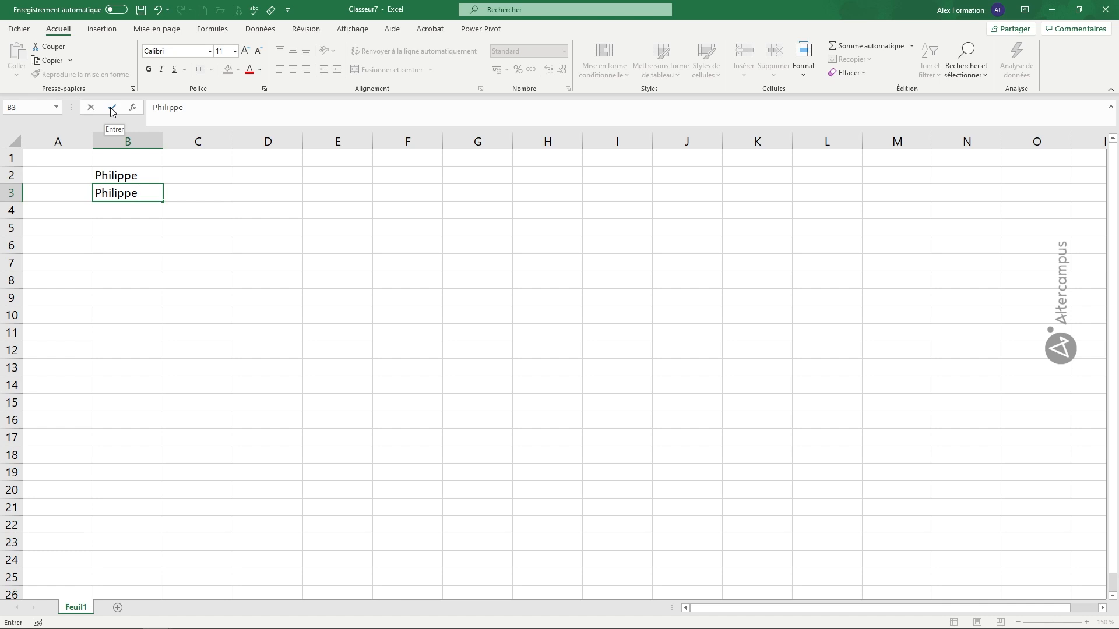
pyautogui.click(111, 108)
pyautogui.click(123, 240)
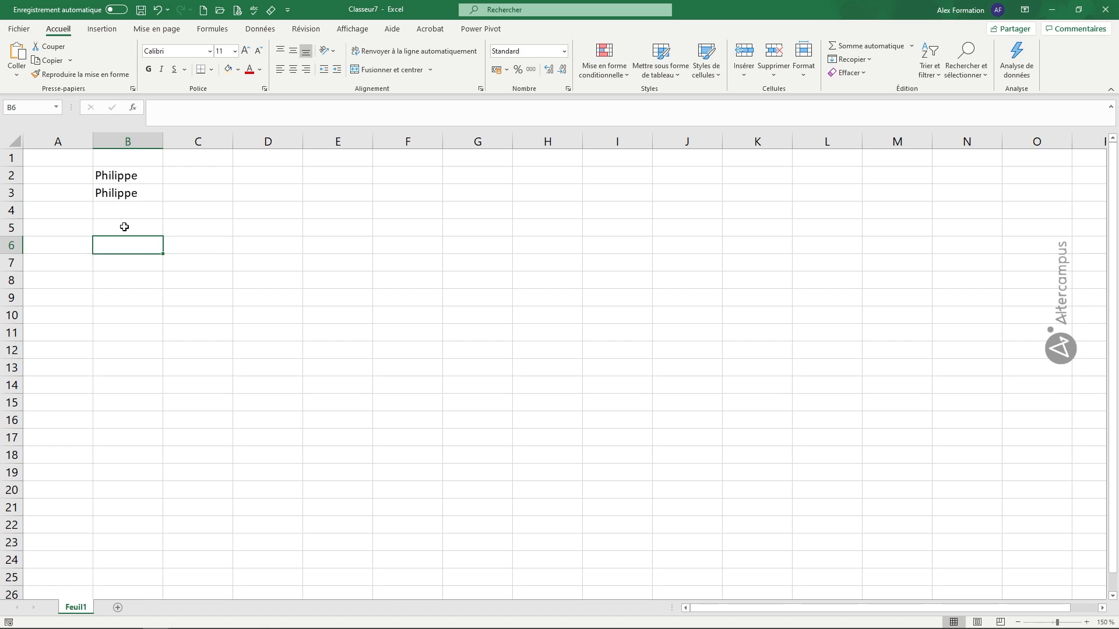
# Step: Enter the numbers 123 in B6 and 12,50 in B7, which shows as 12,5
pyautogui.write('123')
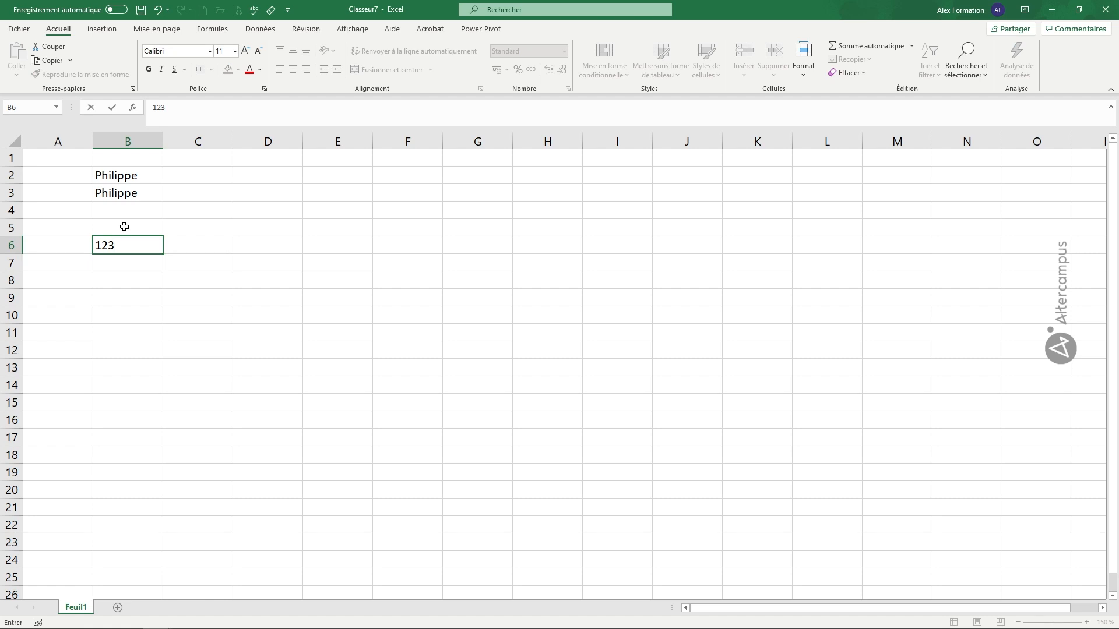
pyautogui.press('Return')
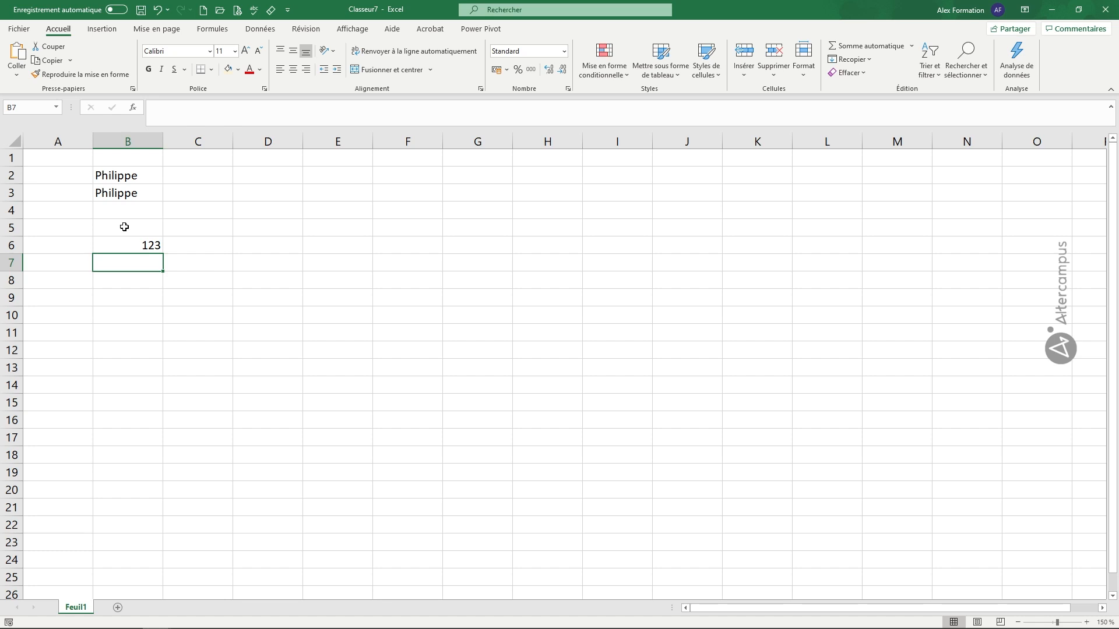
pyautogui.write('1')
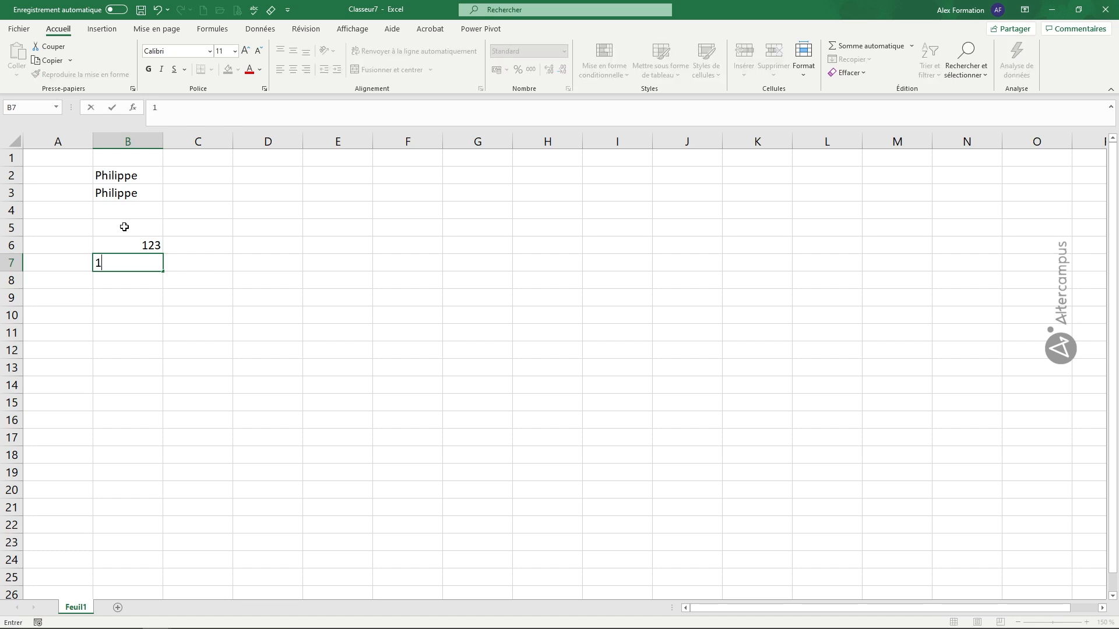
pyautogui.write('2,50')
pyautogui.press('Return')
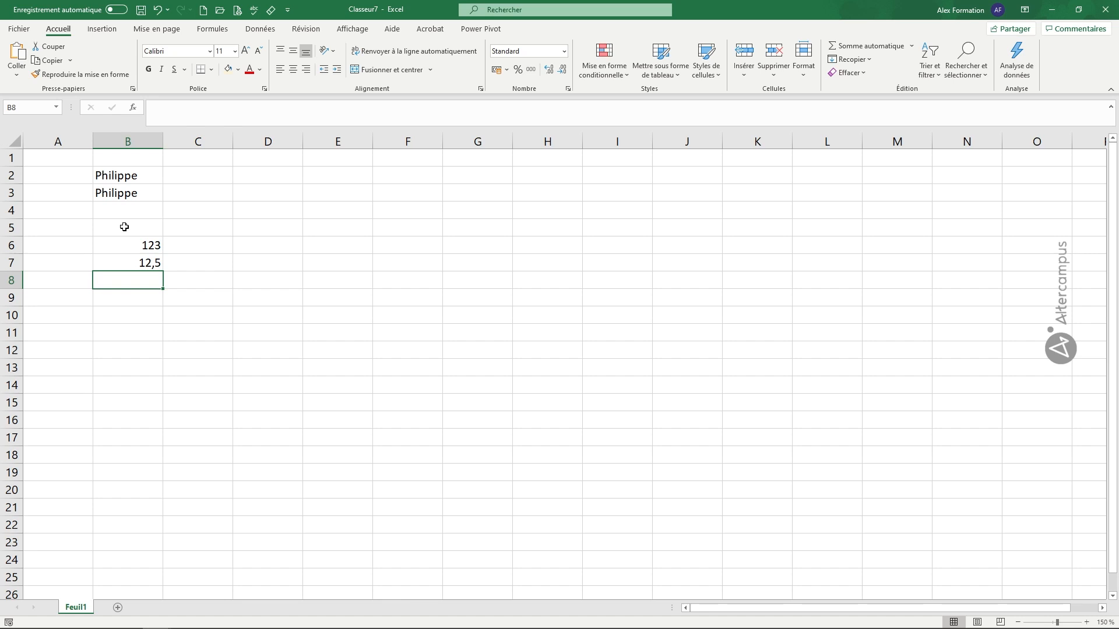
# Step: Type 12.5 with a decimal point into B8 so it is kept as left-aligned text
pyautogui.write('12.5')
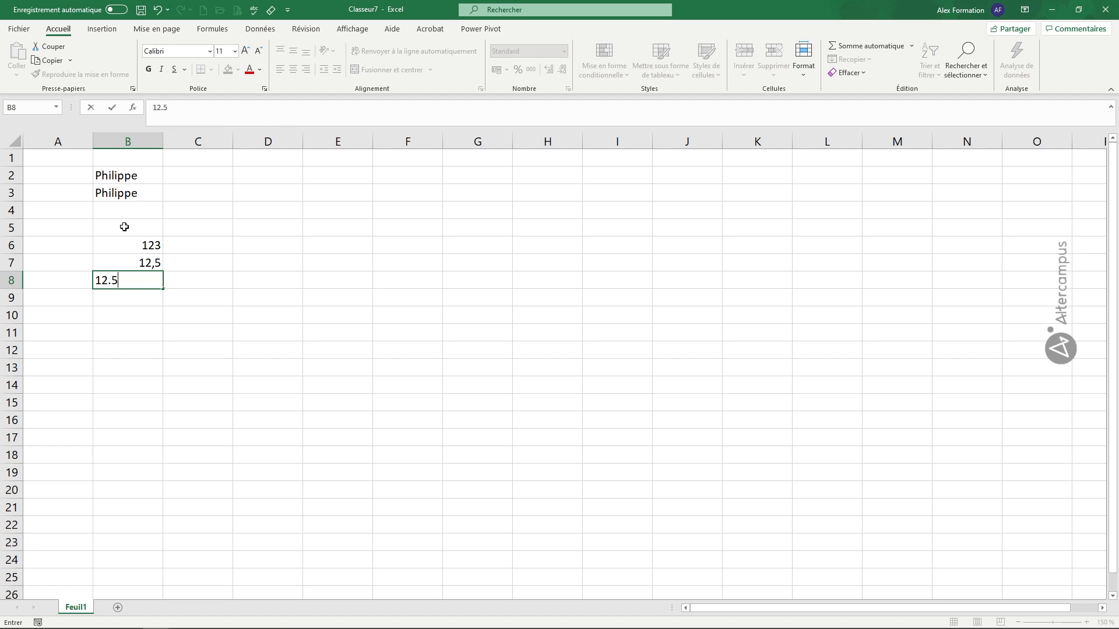
pyautogui.press('Return')
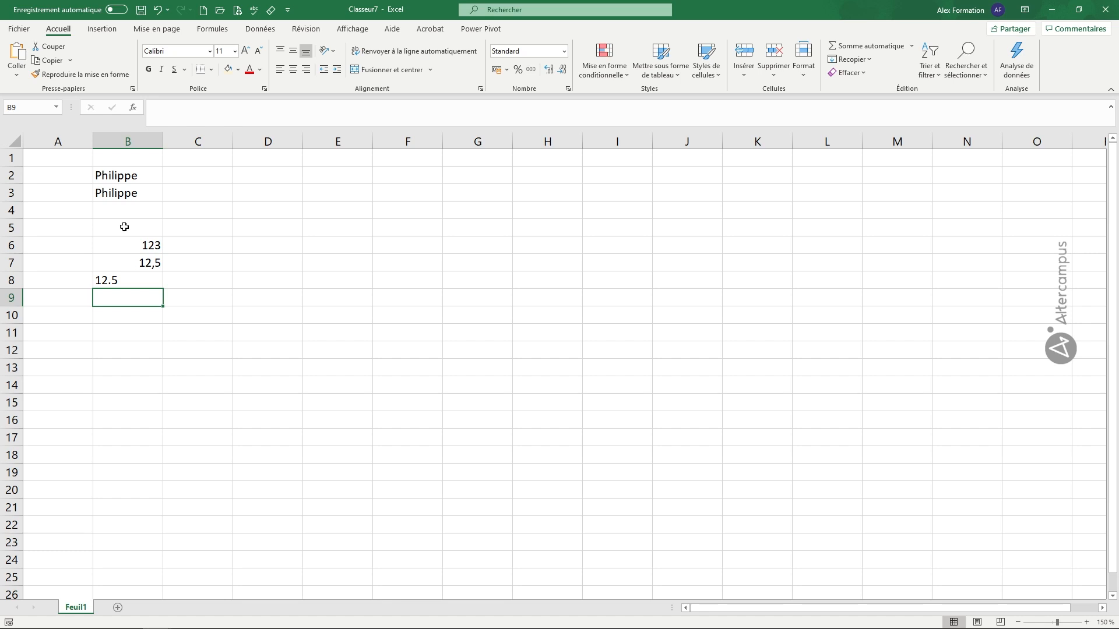
# Step: Enter 7/2/2021 in B9 and check it is stored as the date 07/02/2021
pyautogui.write('7')
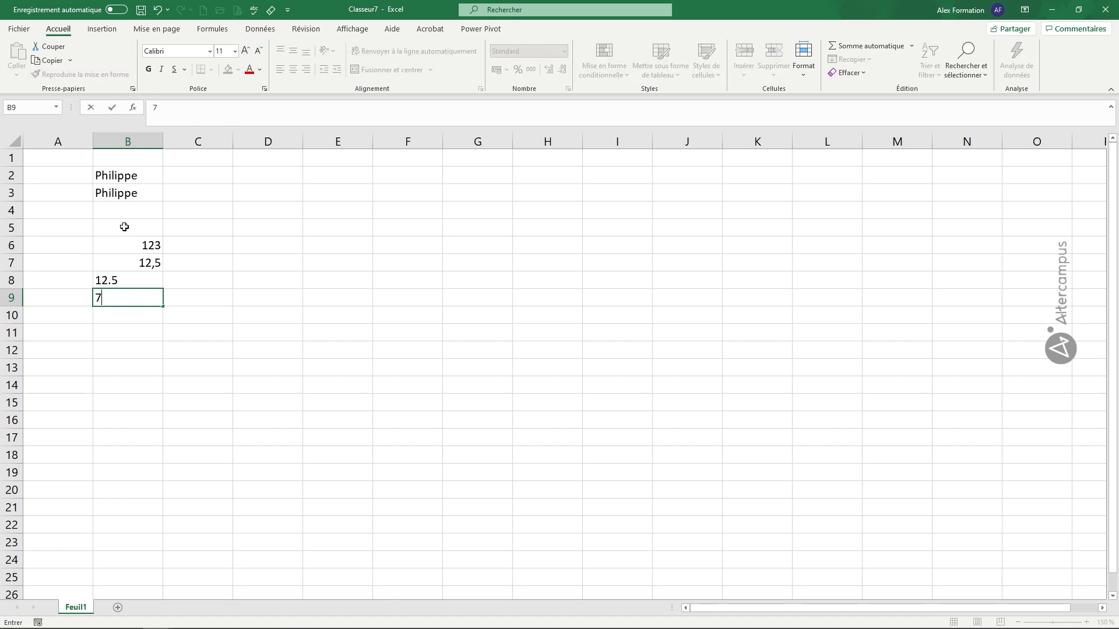
pyautogui.write('/2/2021')
pyautogui.press('Return')
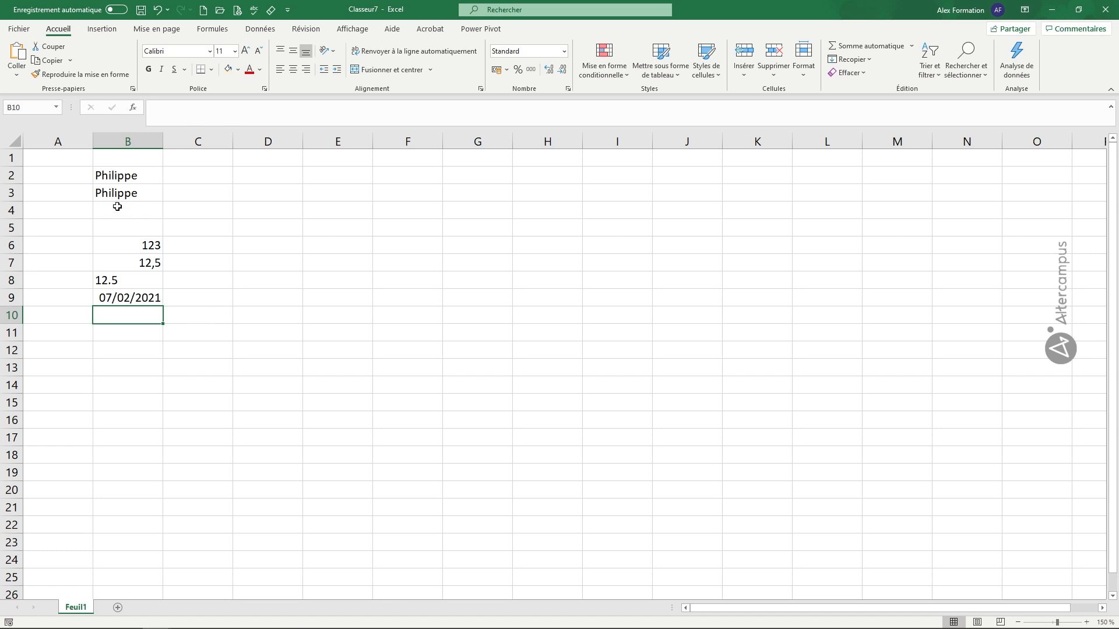
pyautogui.click(120, 303)
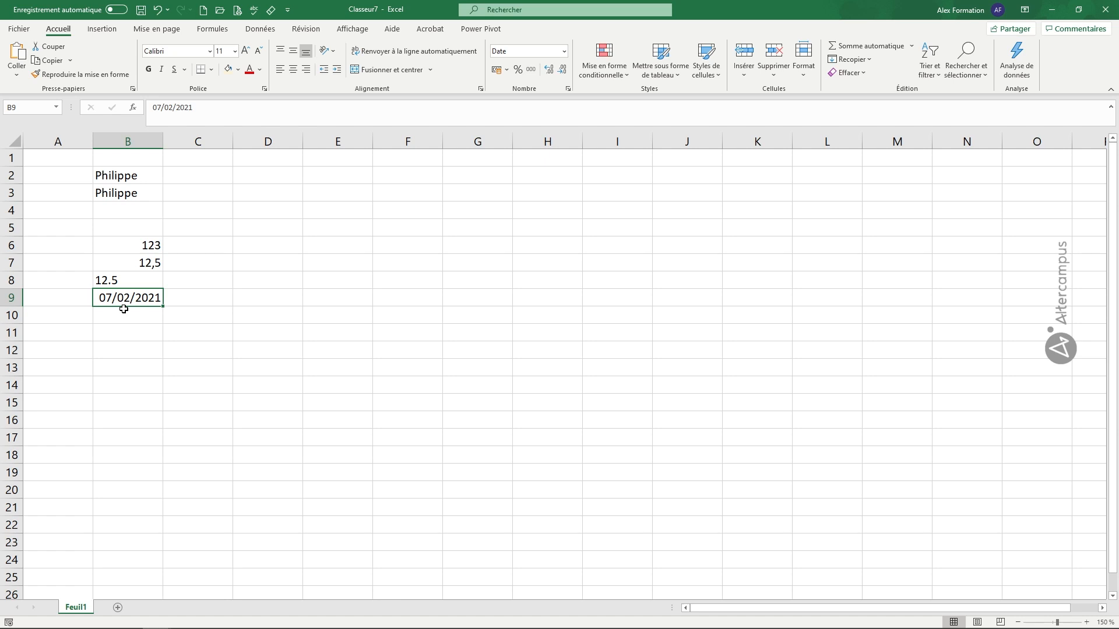
# Step: Enter the time 14:35 in B10, then move down to B12
pyautogui.click(118, 318)
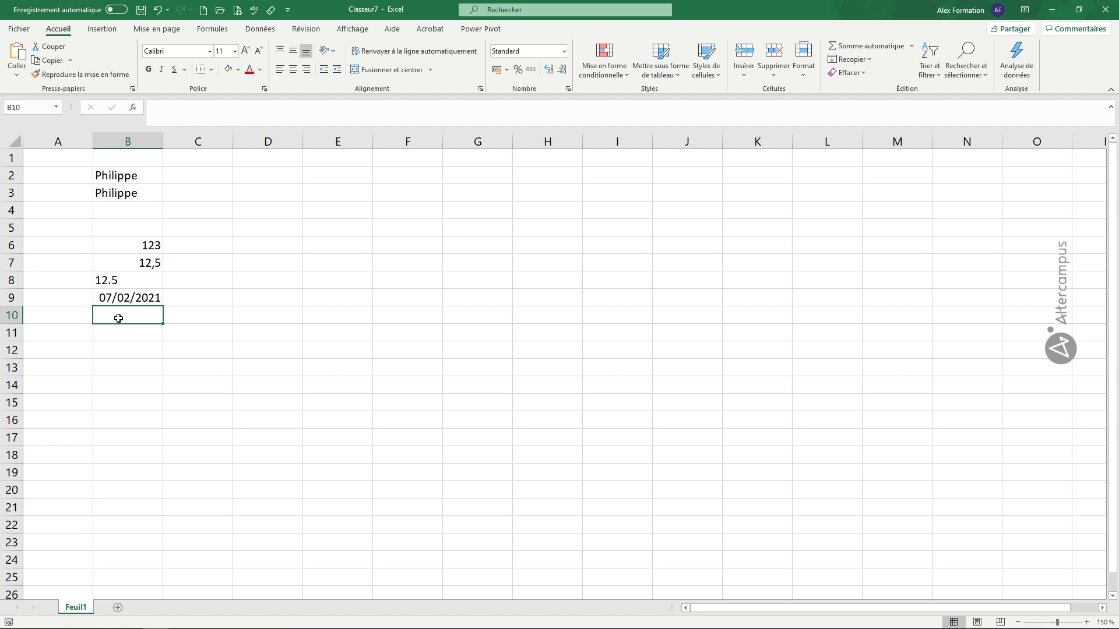
pyautogui.write('14:35')
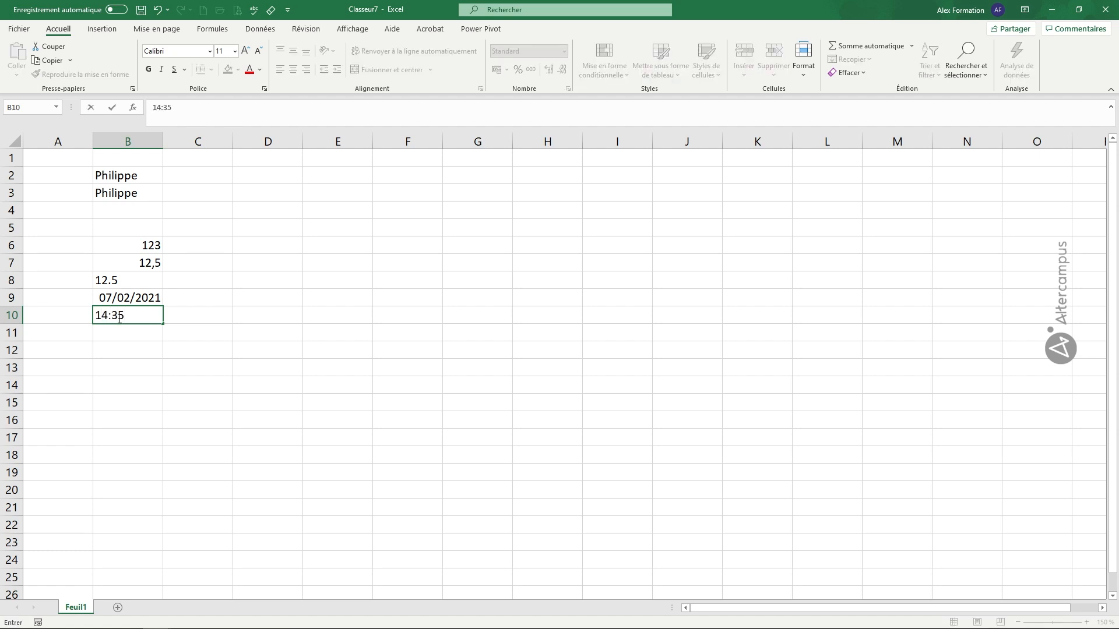
pyautogui.press('Return')
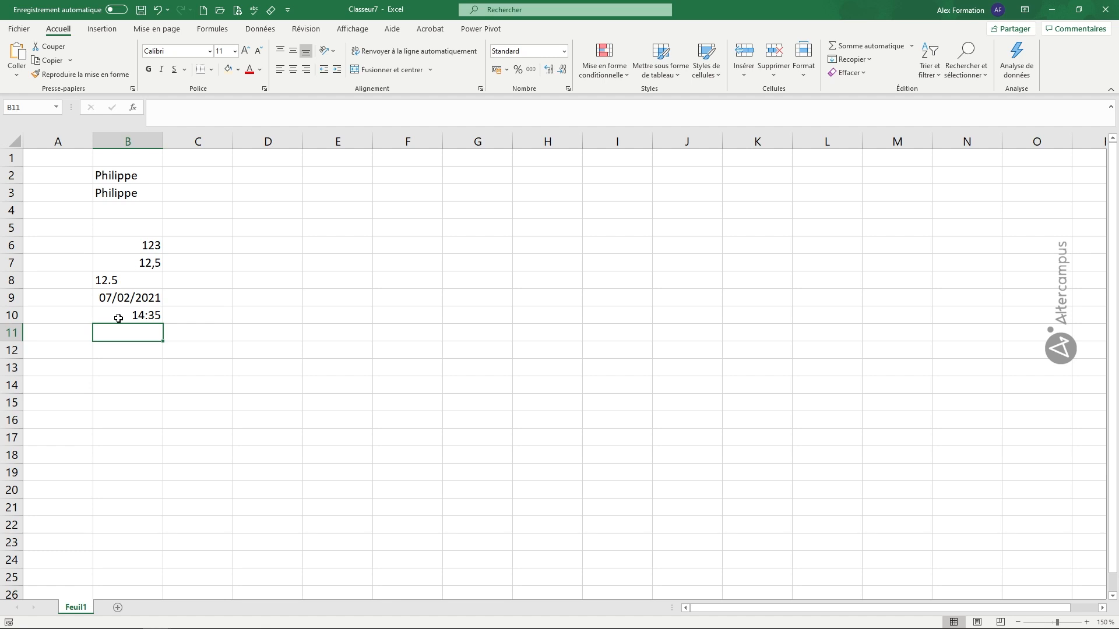
pyautogui.press('Return')
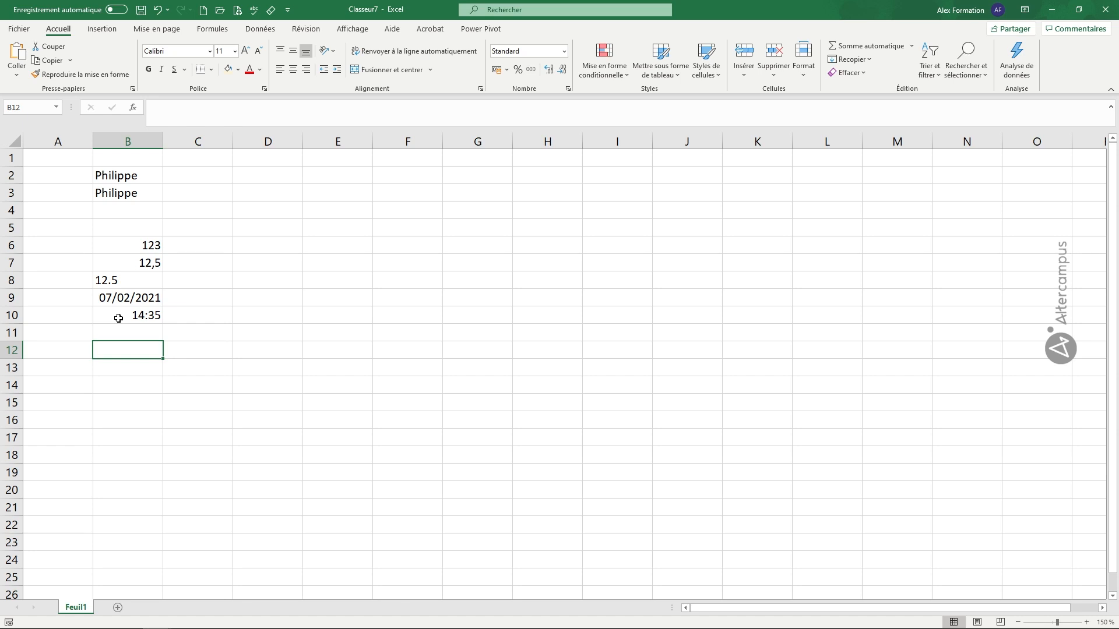
# Step: Type 1/5 in B12 so it becomes the date 01-mai, then move down to B14
pyautogui.write('1')
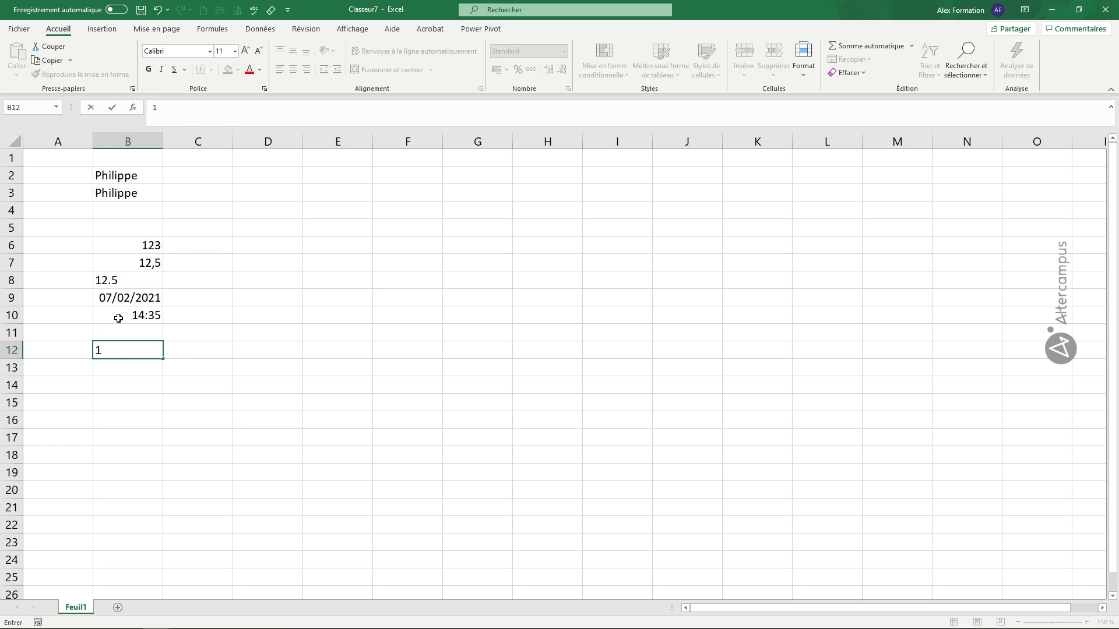
pyautogui.write('/5')
pyautogui.press('Return')
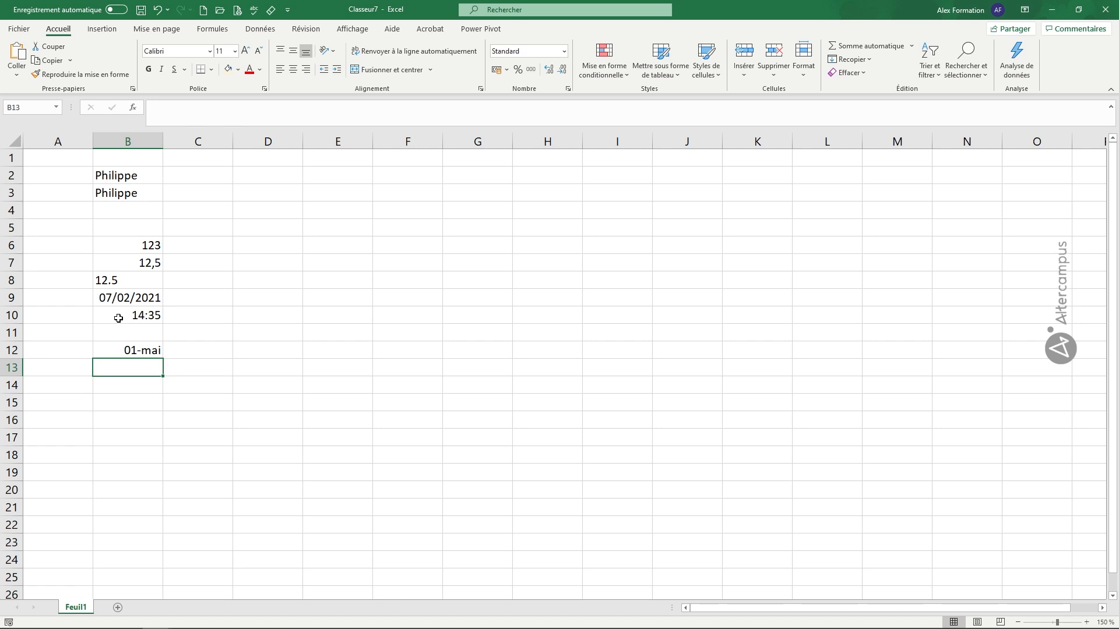
pyautogui.press('Down')
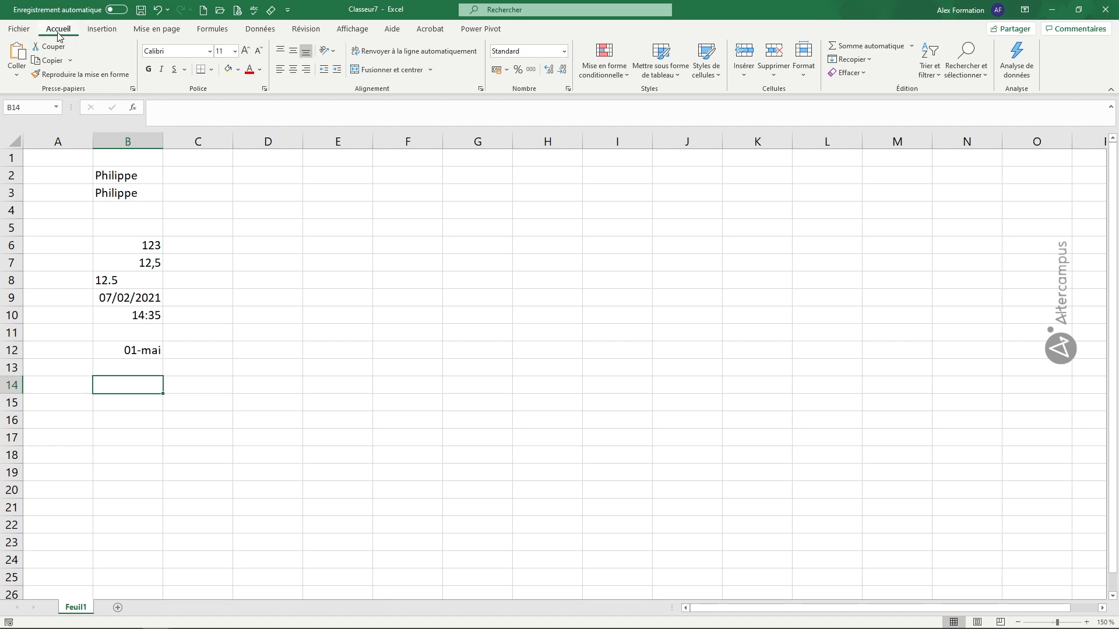
# Step: Format B14 as Fraction and enter 1/5 in it
pyautogui.click(564, 54)
pyautogui.click(565, 53)
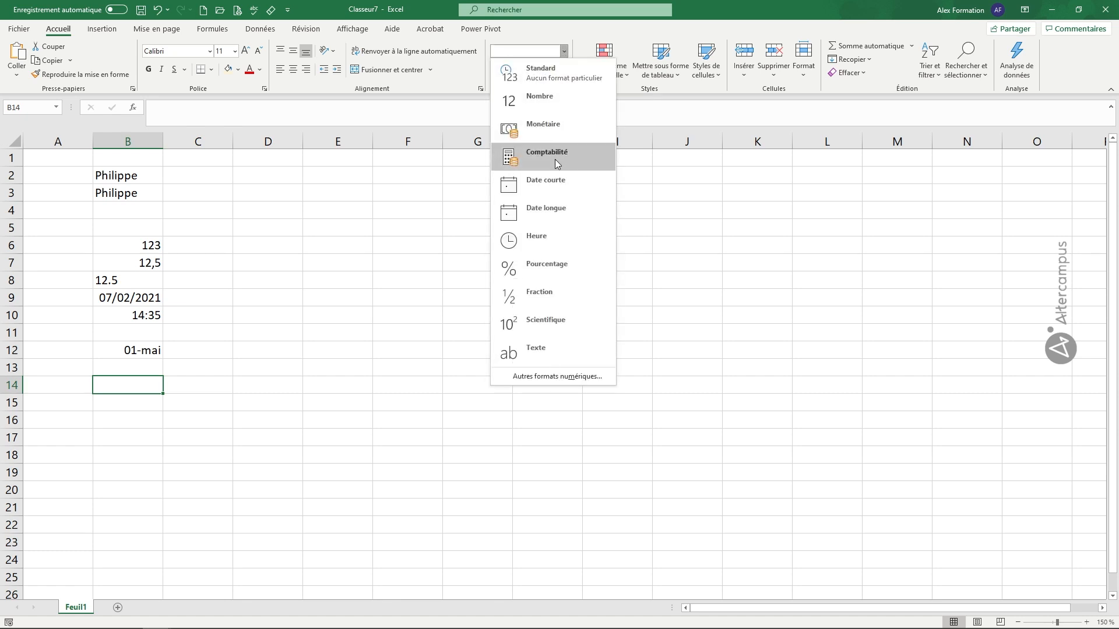
pyautogui.click(543, 300)
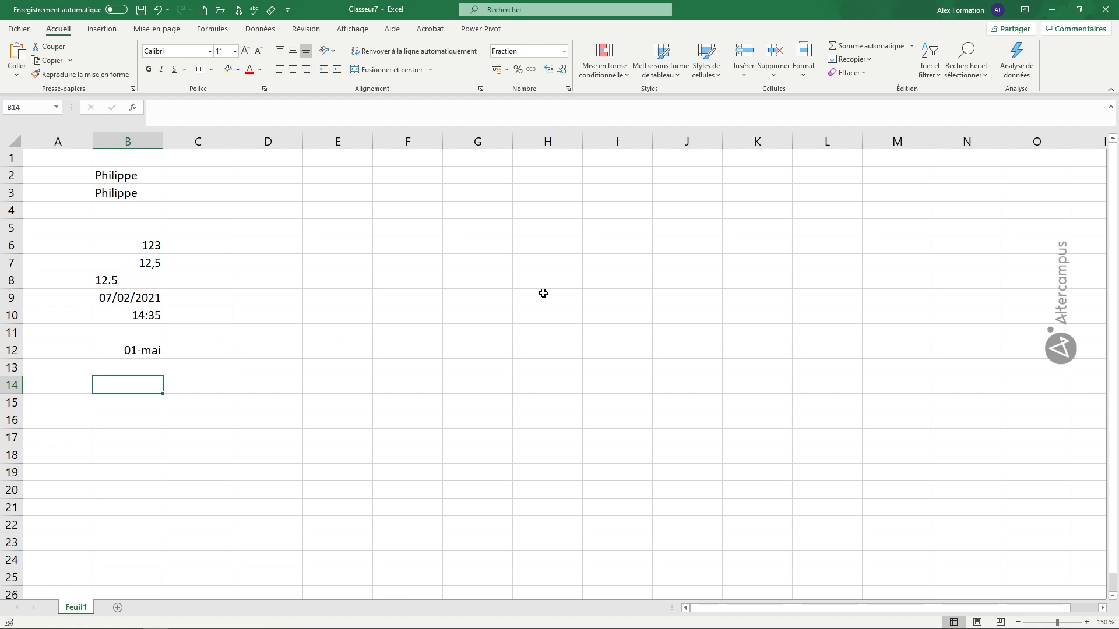
pyautogui.write('1/5')
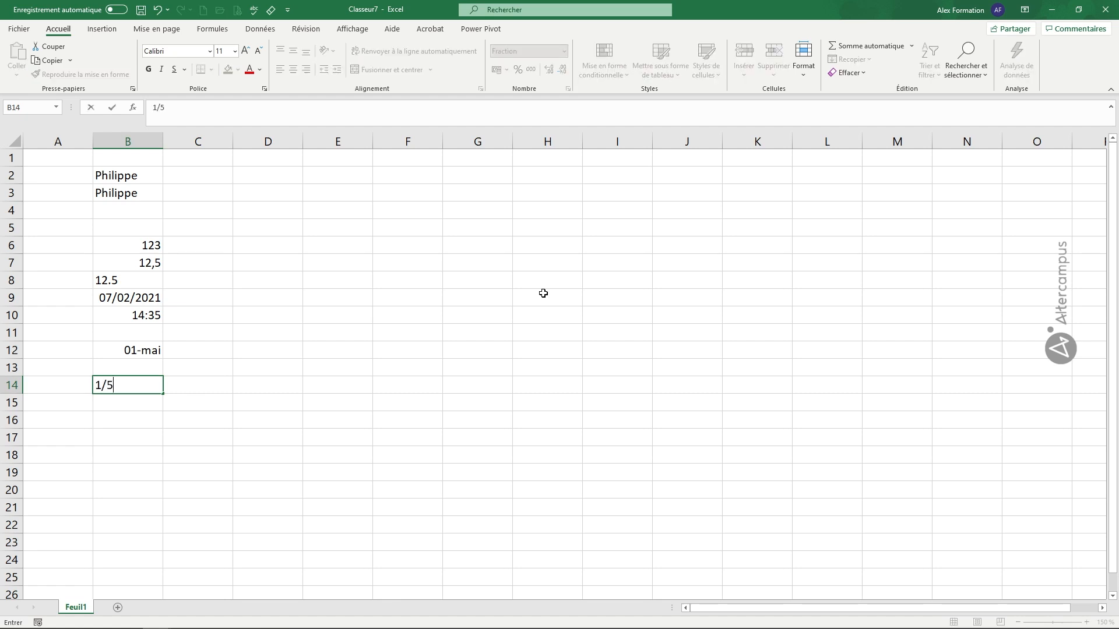
pyautogui.press('Return')
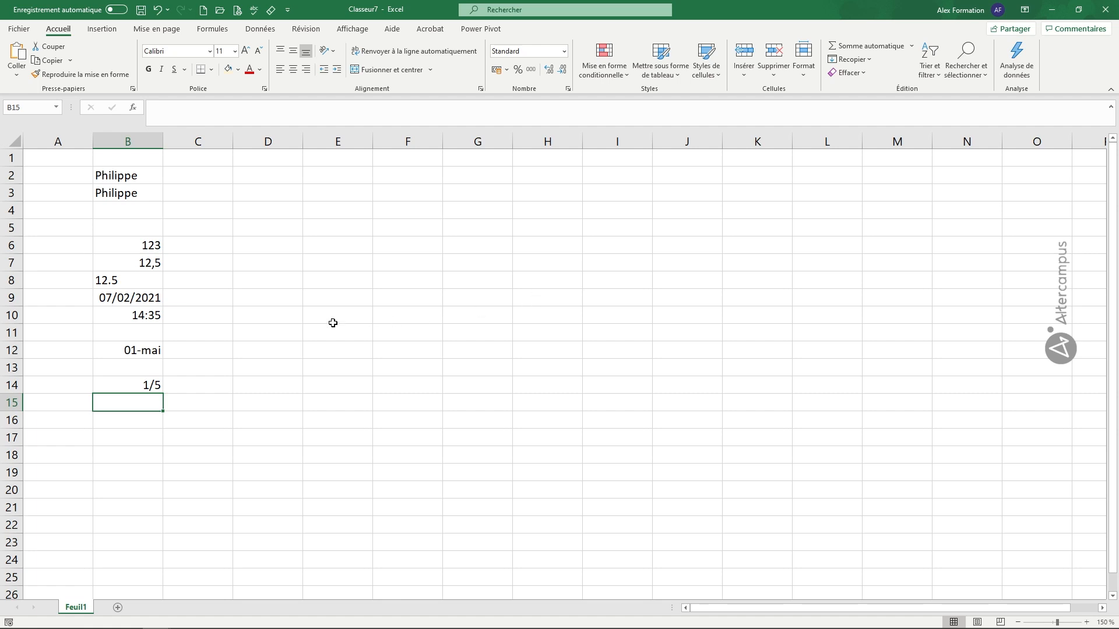
# Step: Switch B14 back to Standard format so it displays 0,2
pyautogui.click(141, 384)
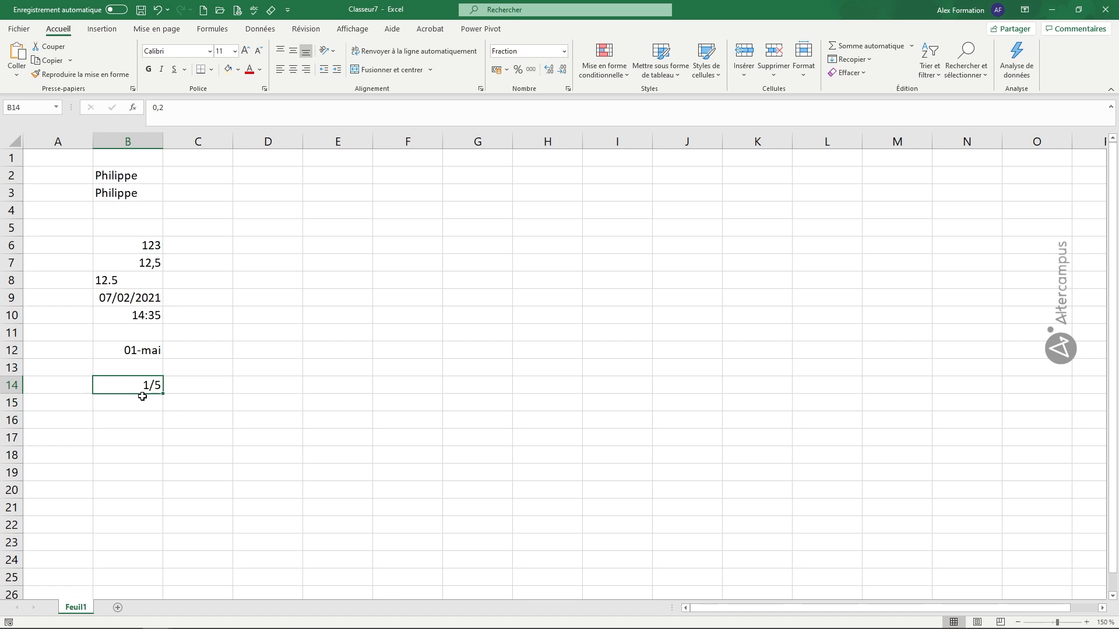
pyautogui.click(565, 52)
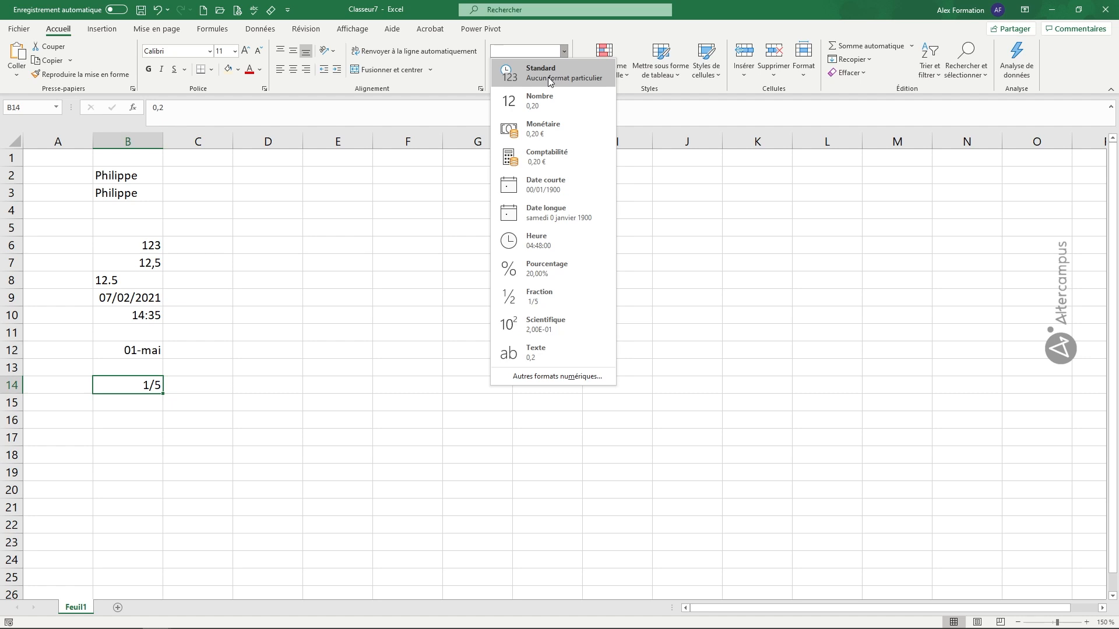
pyautogui.click(547, 77)
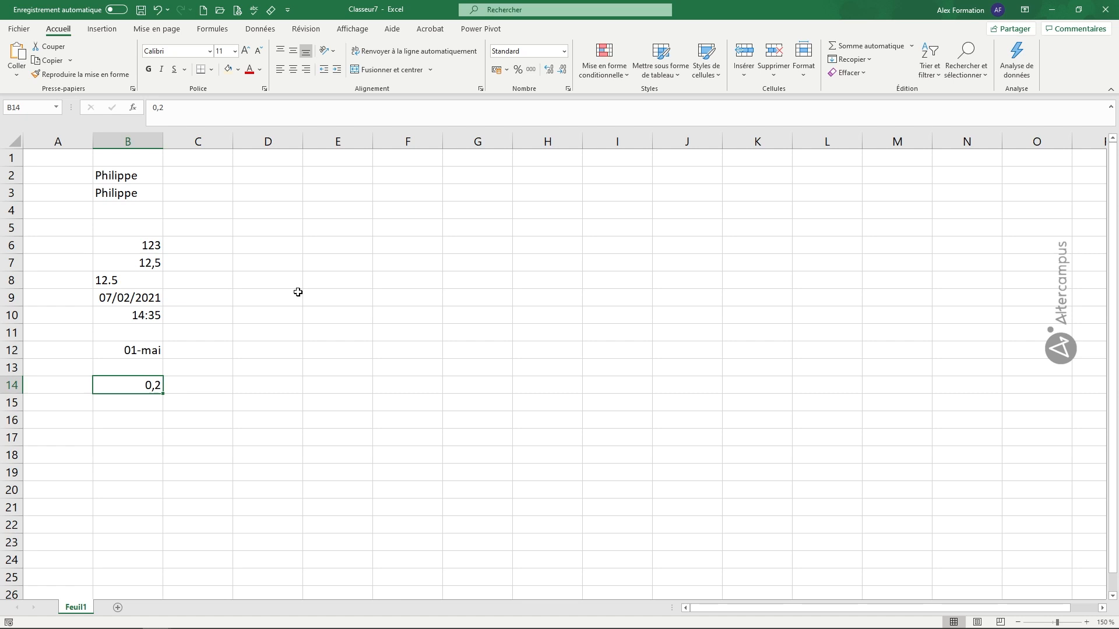
# Step: Enter the person's full name in D2 and check that it overflows into the empty E2
pyautogui.click(278, 177)
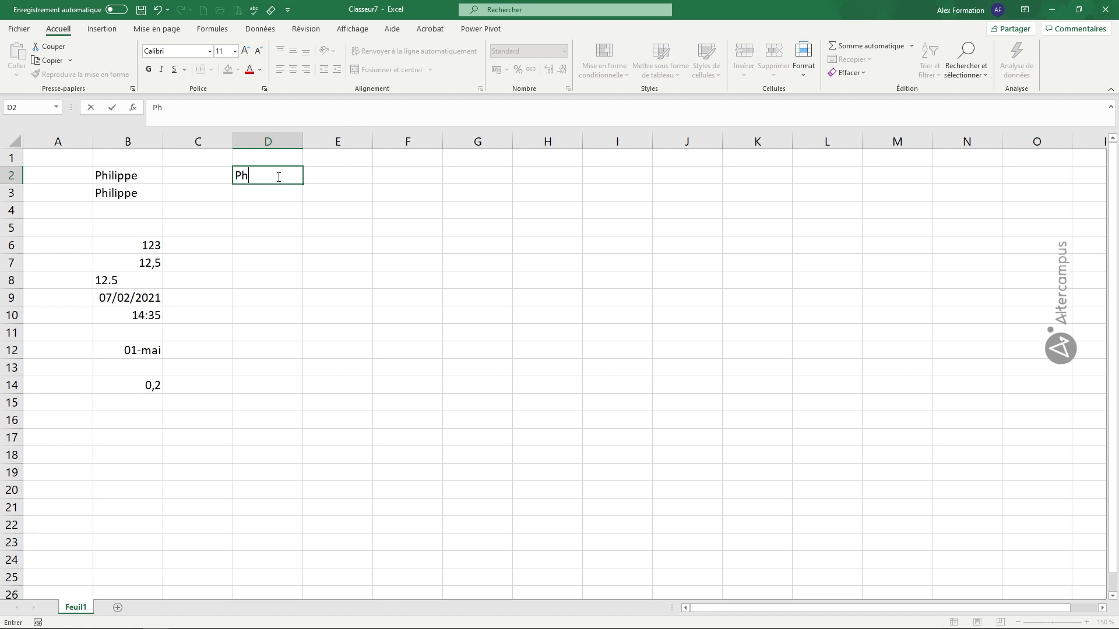
pyautogui.press('Return')
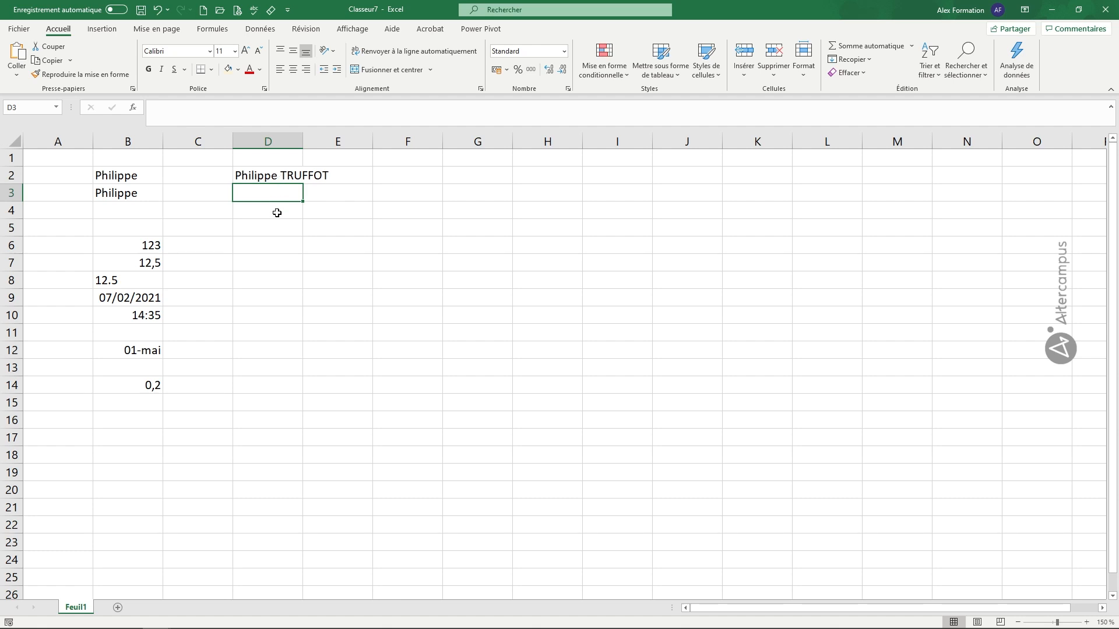
pyautogui.click(276, 179)
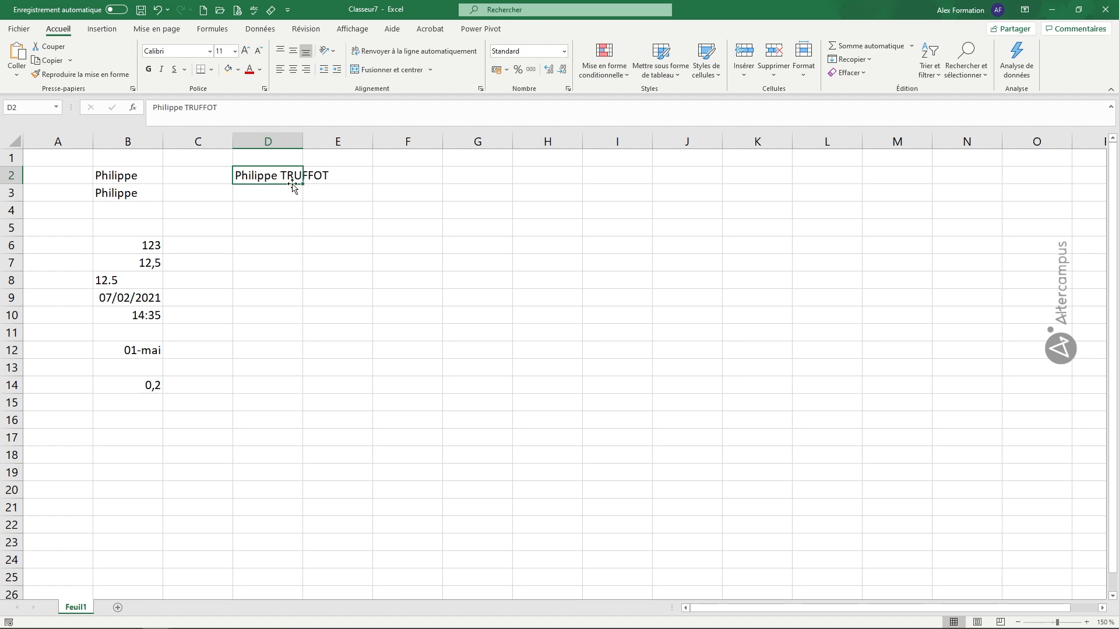
pyautogui.click(329, 176)
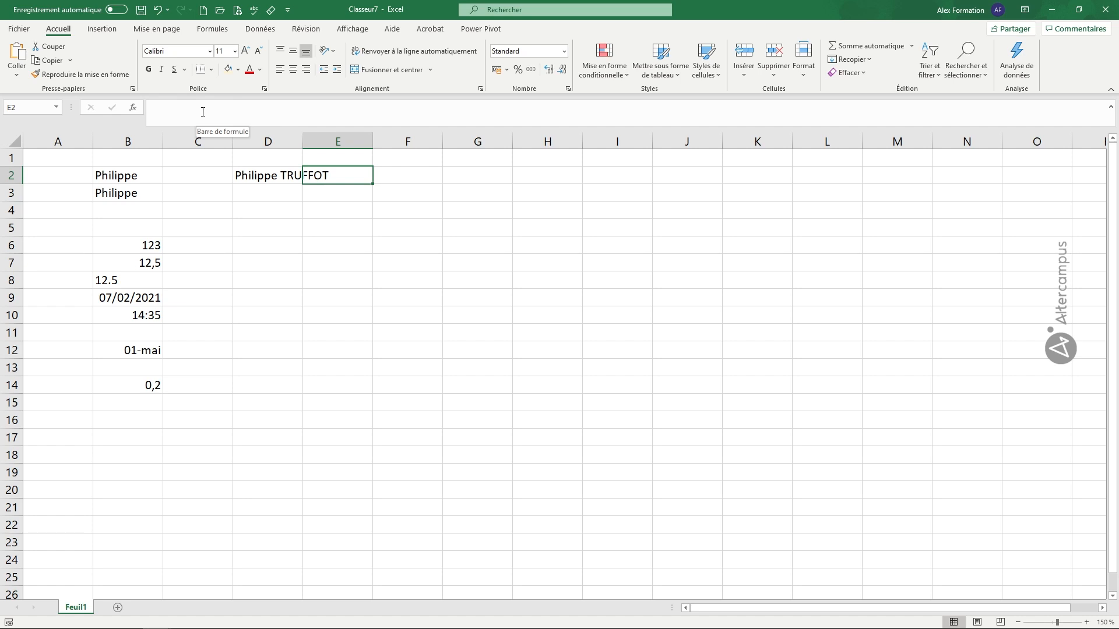
pyautogui.click(263, 171)
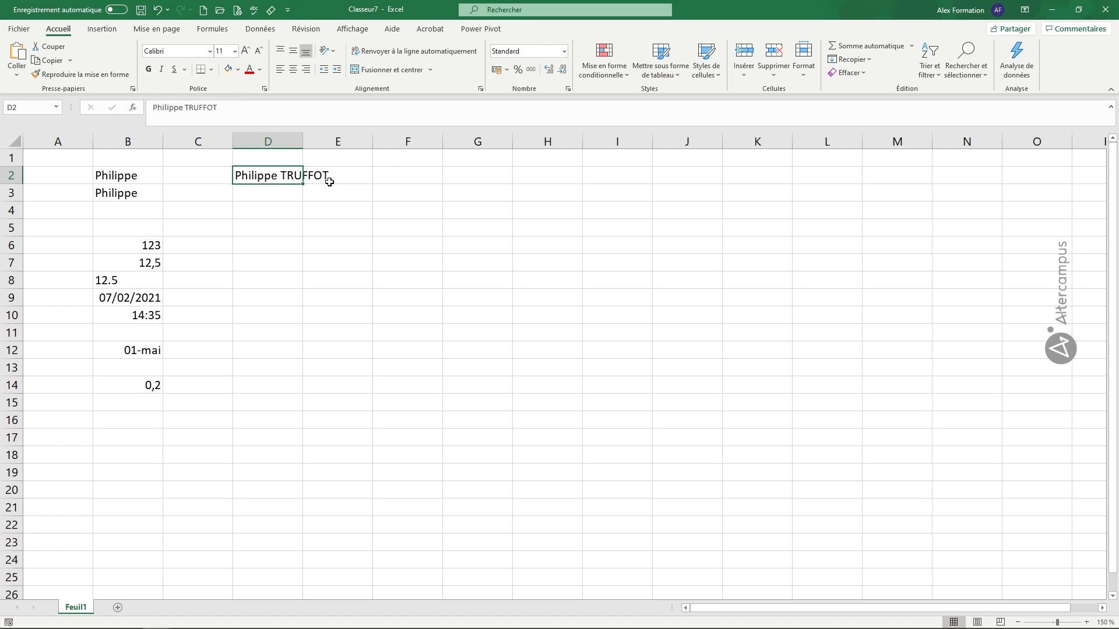